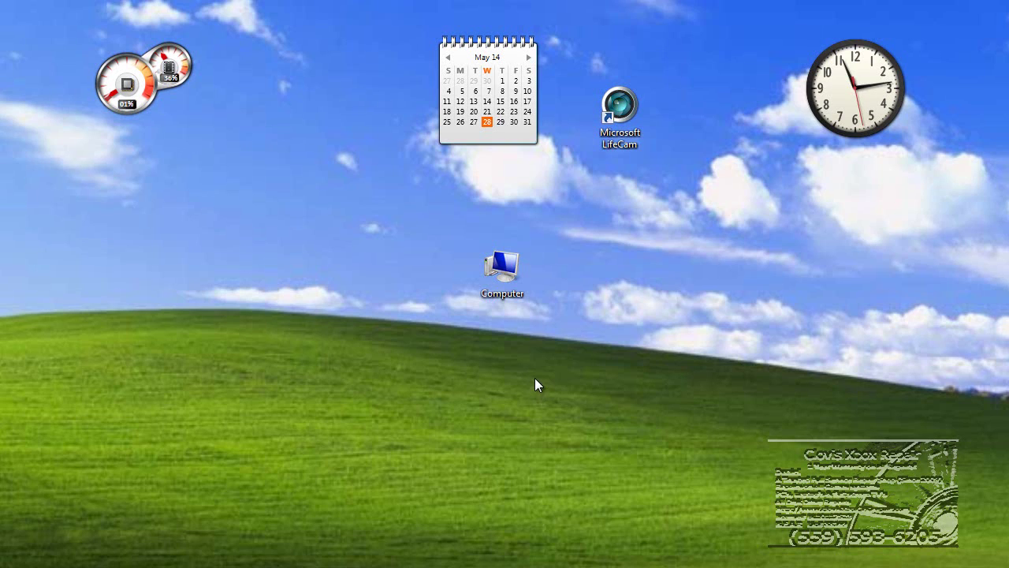
Step: Move the Computer icon higher on the desktop and open Computer Management from its Manage option
drag(502, 268, 435, 189)
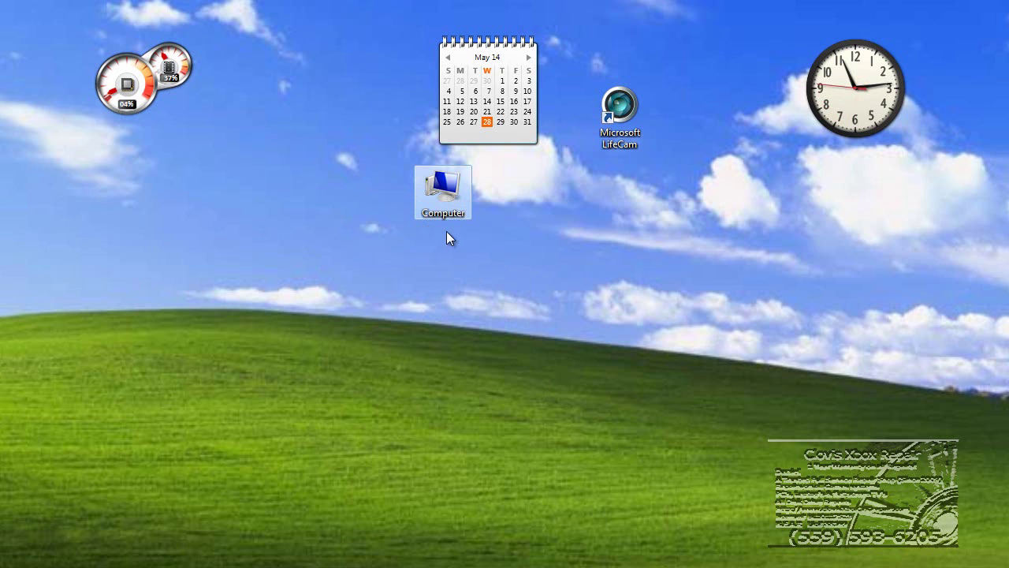
right_click(443, 197)
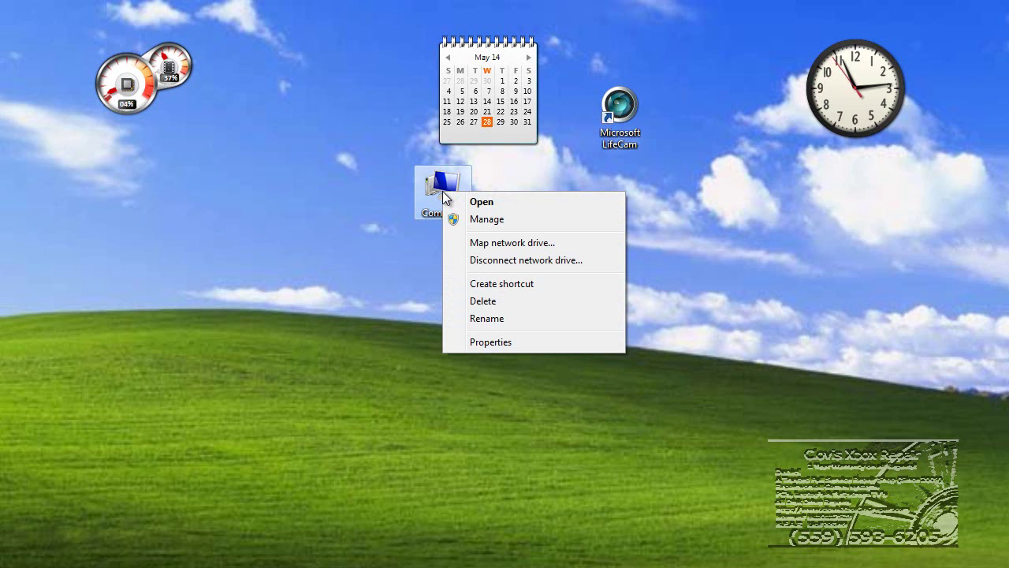
click(499, 221)
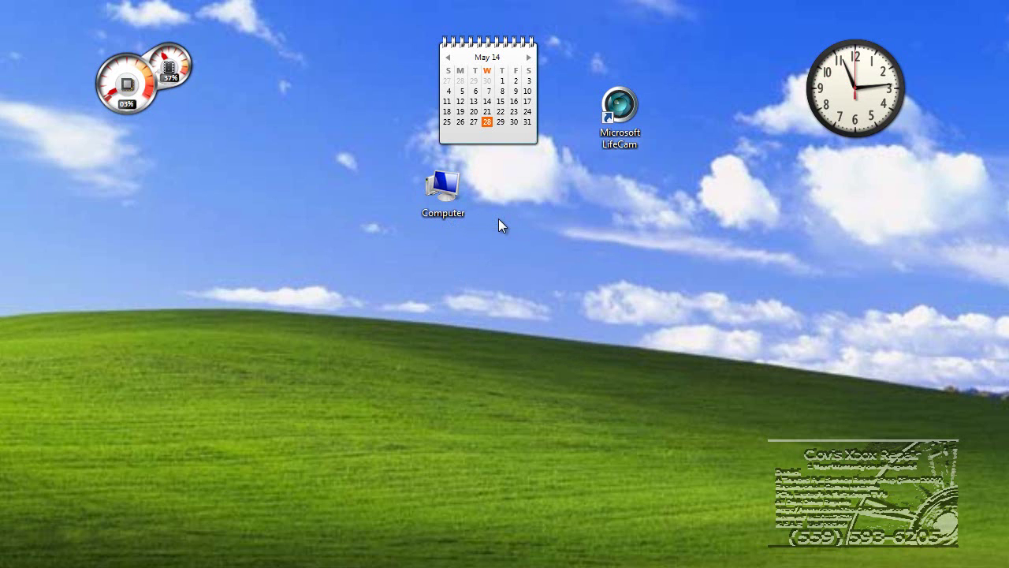
drag(978, 79, 437, 32)
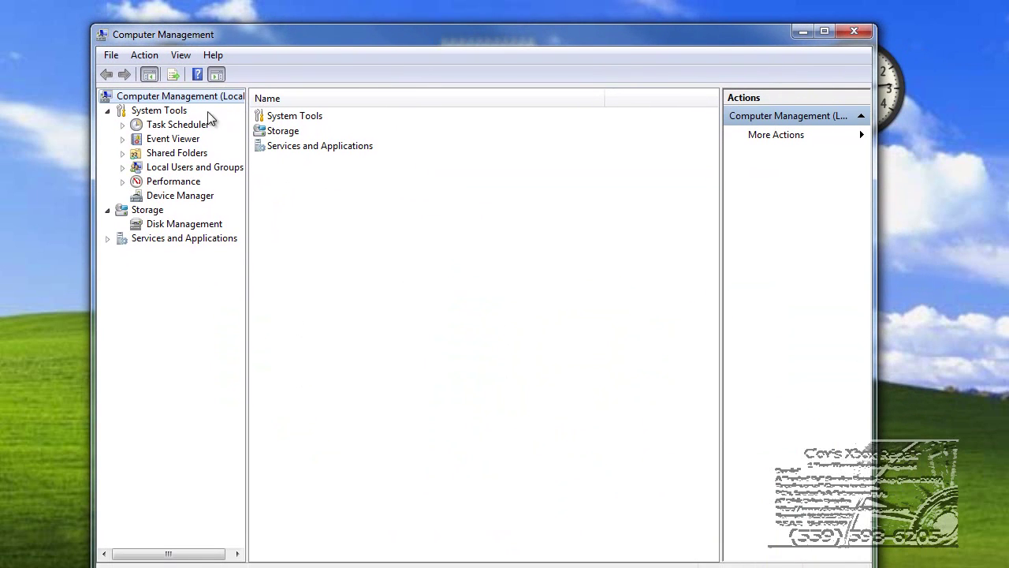
Step: Open Disk Management and initialize the 55.89 GB Disk 2 with the MBR partition style
click(181, 225)
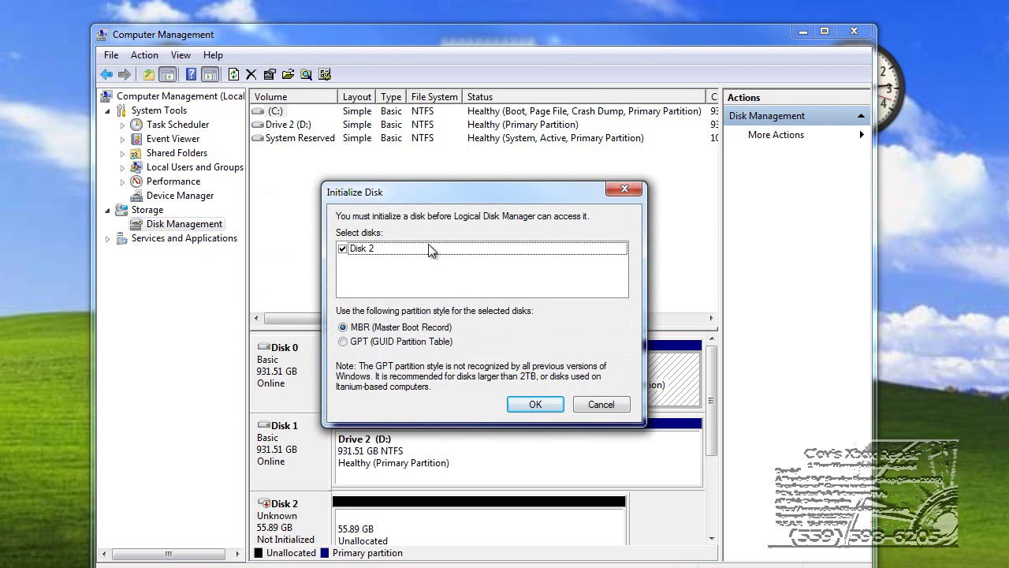
drag(441, 185, 436, 59)
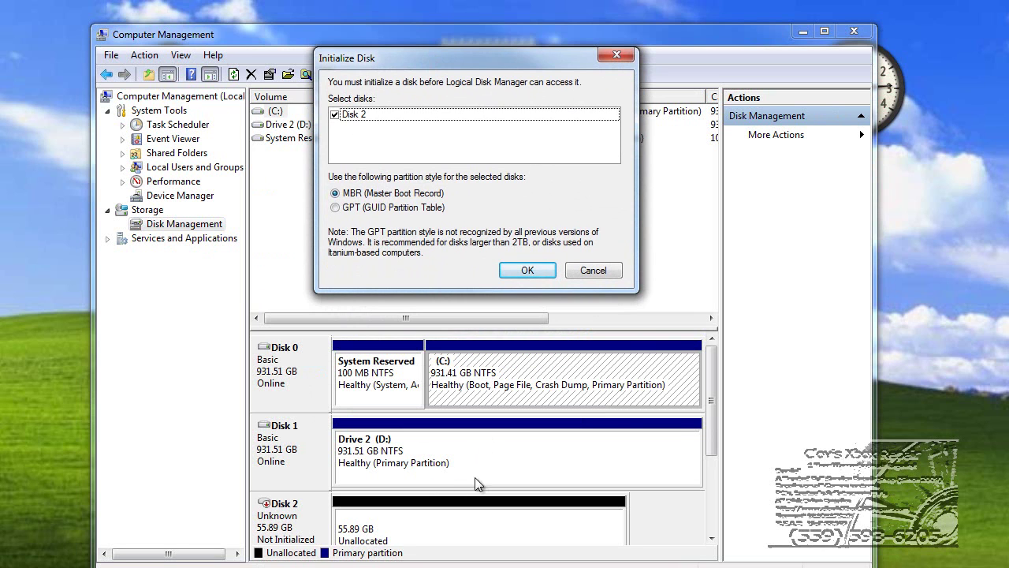
click(694, 434)
click(370, 117)
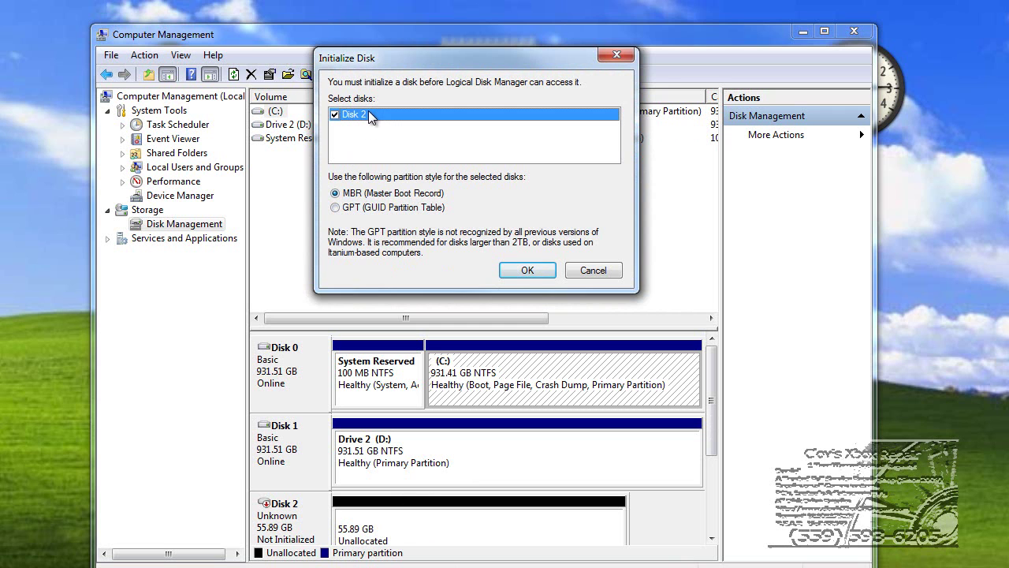
click(525, 272)
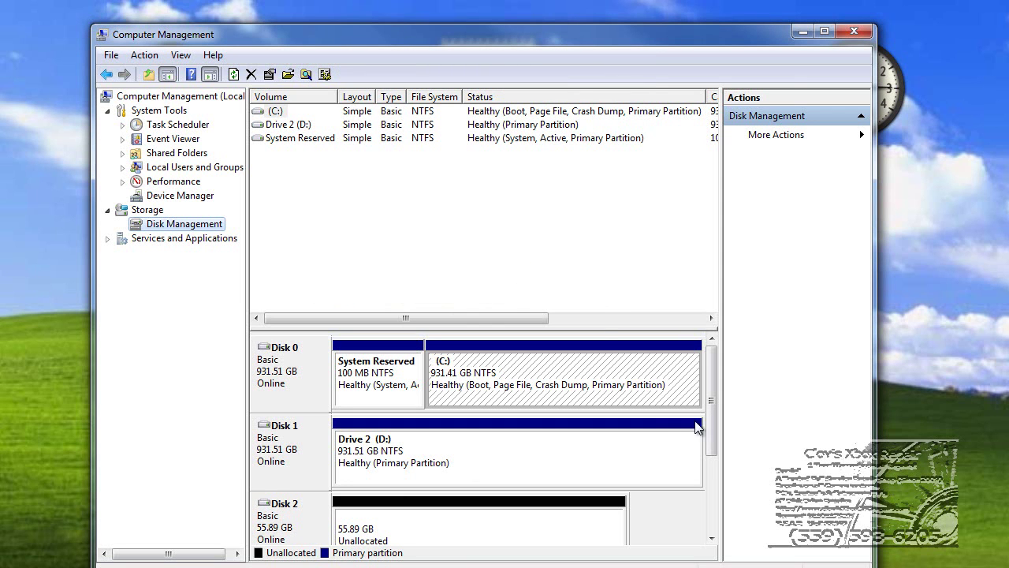
Step: Enlarge the disk map to show Disk 0, Disk 1, Disk 2 and CD-ROM 0, then select Disk 2's unallocated space
drag(710, 400, 712, 441)
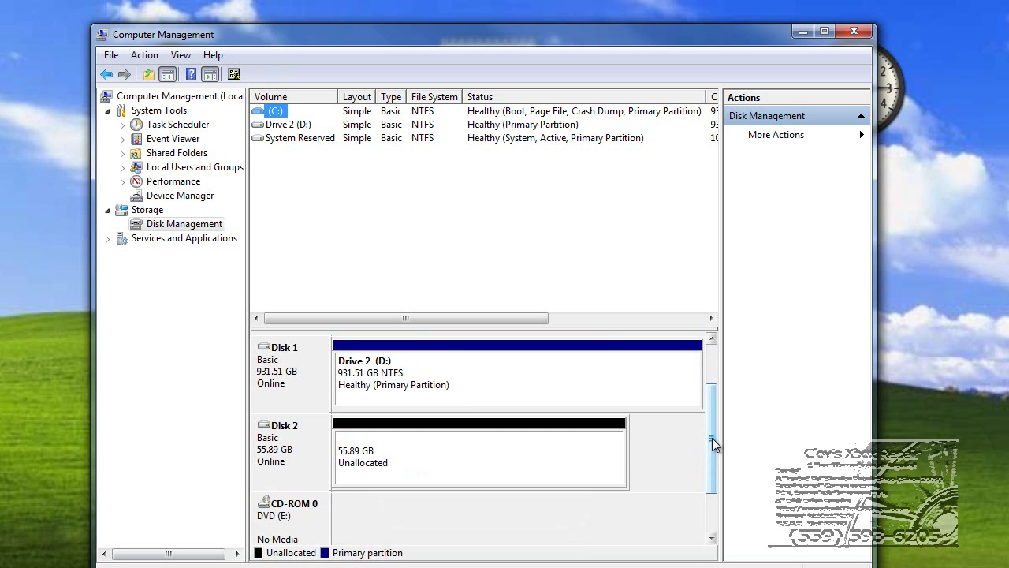
drag(711, 443, 704, 406)
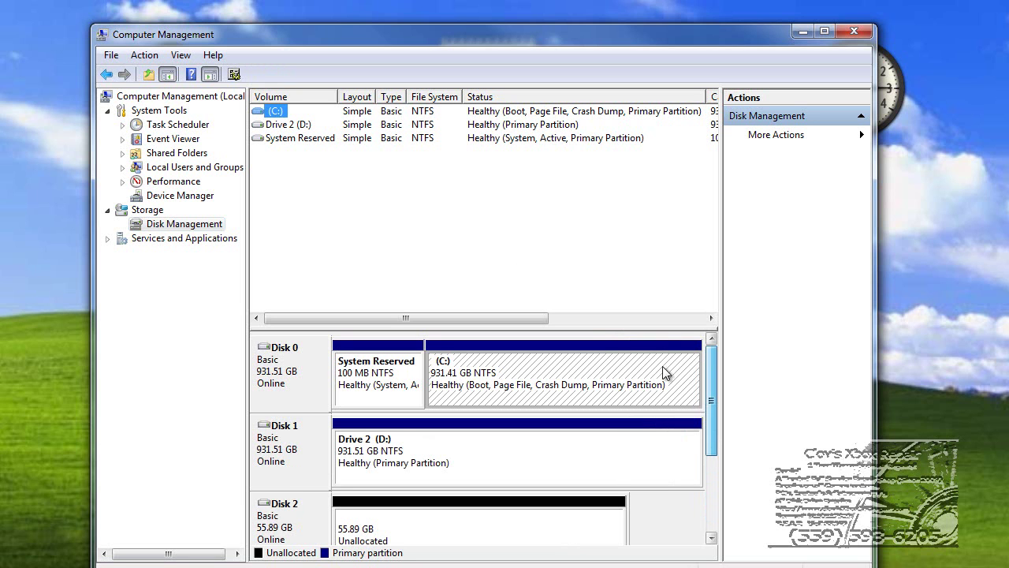
drag(586, 326, 574, 172)
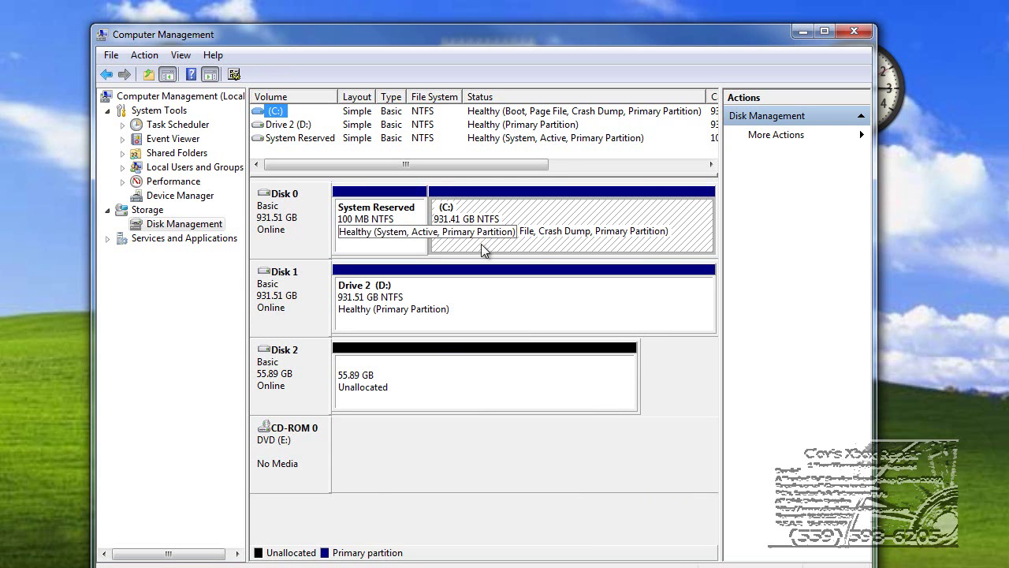
click(410, 378)
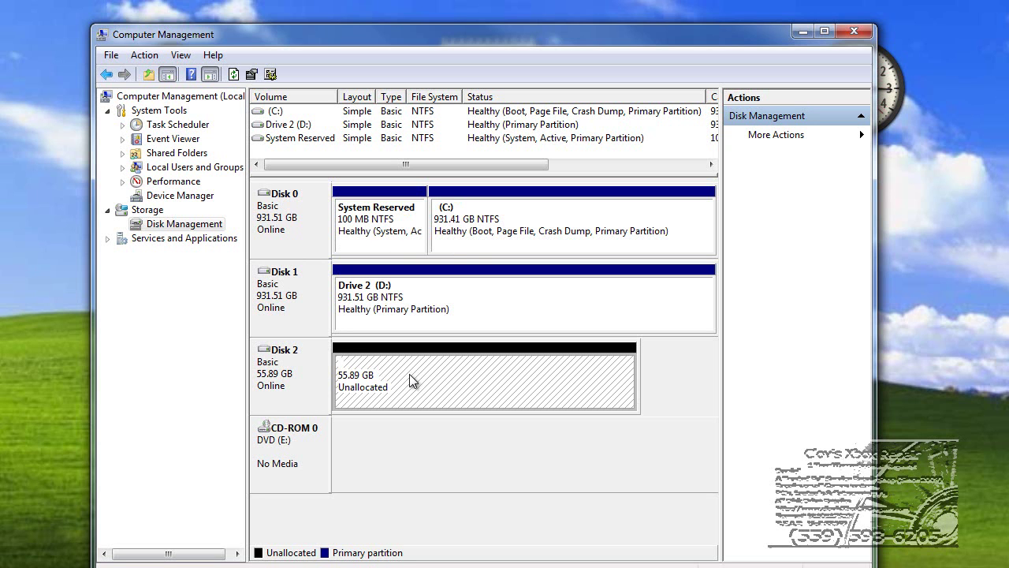
Step: Start a New Simple Volume on Disk 2 using the full 57229 MB and drive letter F
right_click(409, 380)
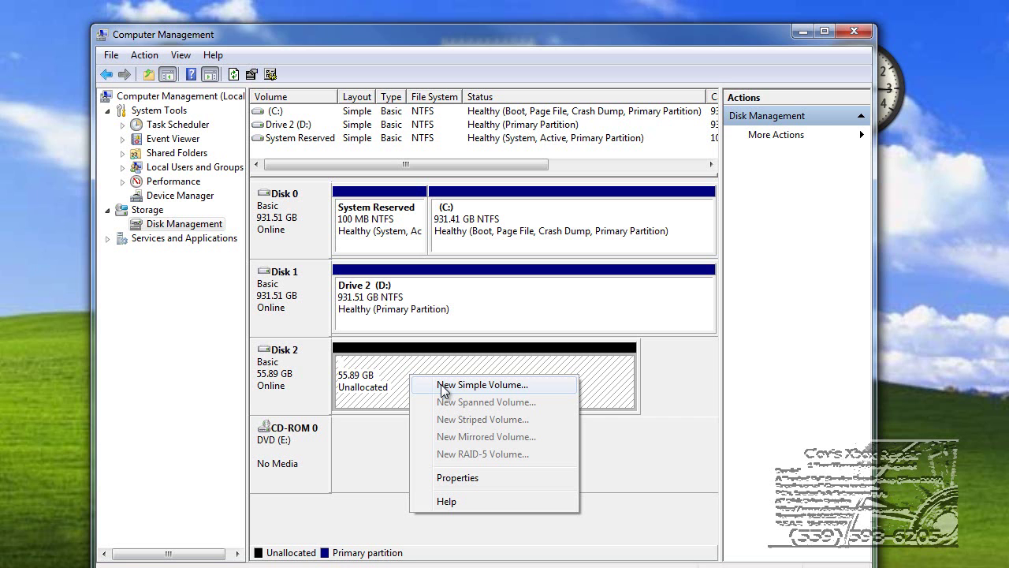
click(441, 384)
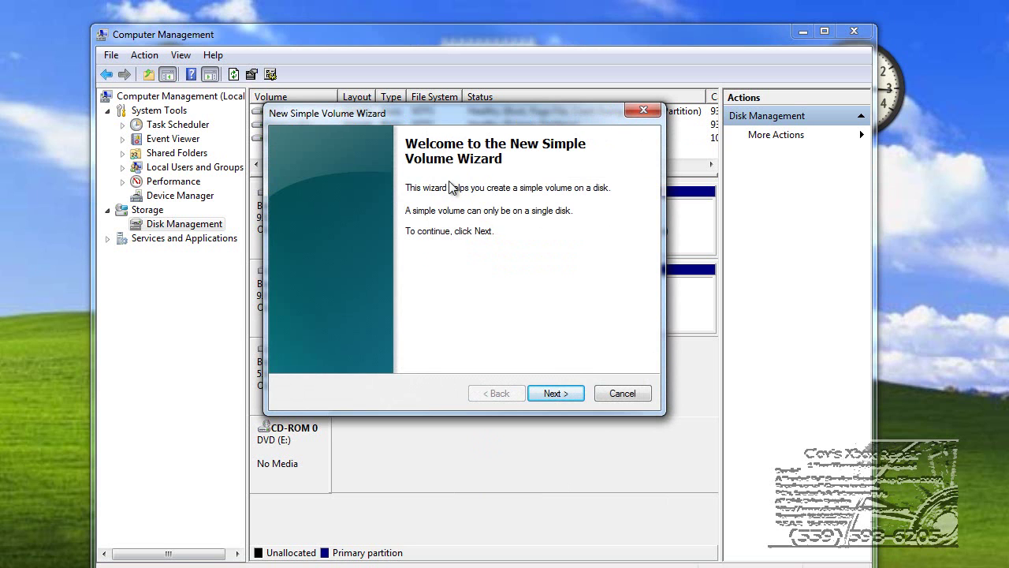
click(555, 393)
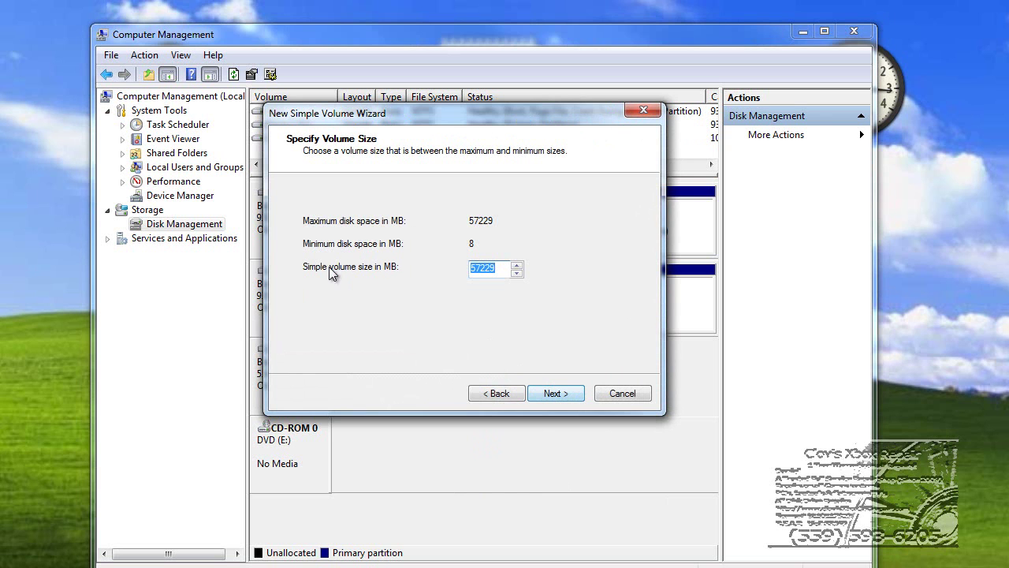
click(554, 394)
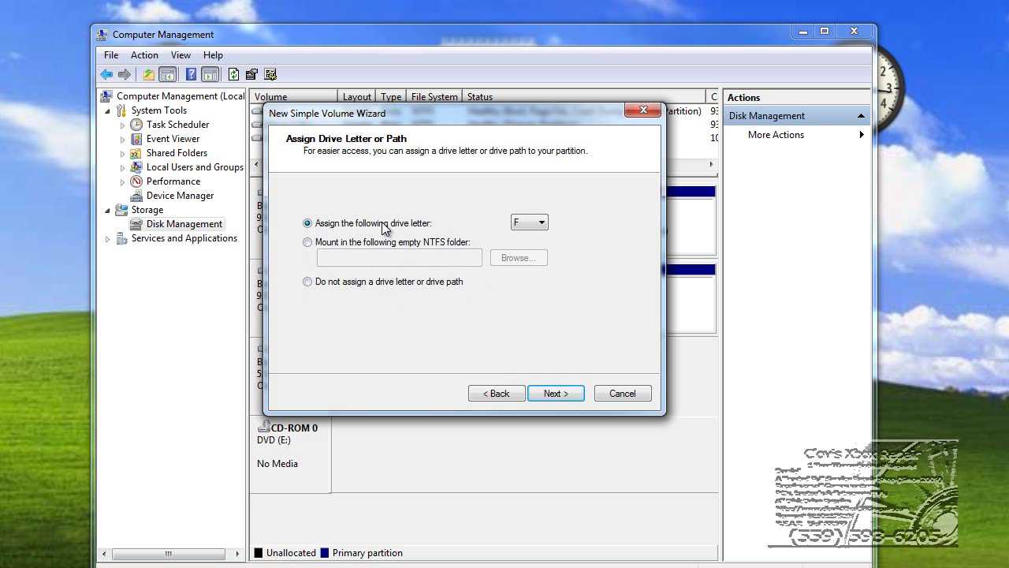
click(555, 392)
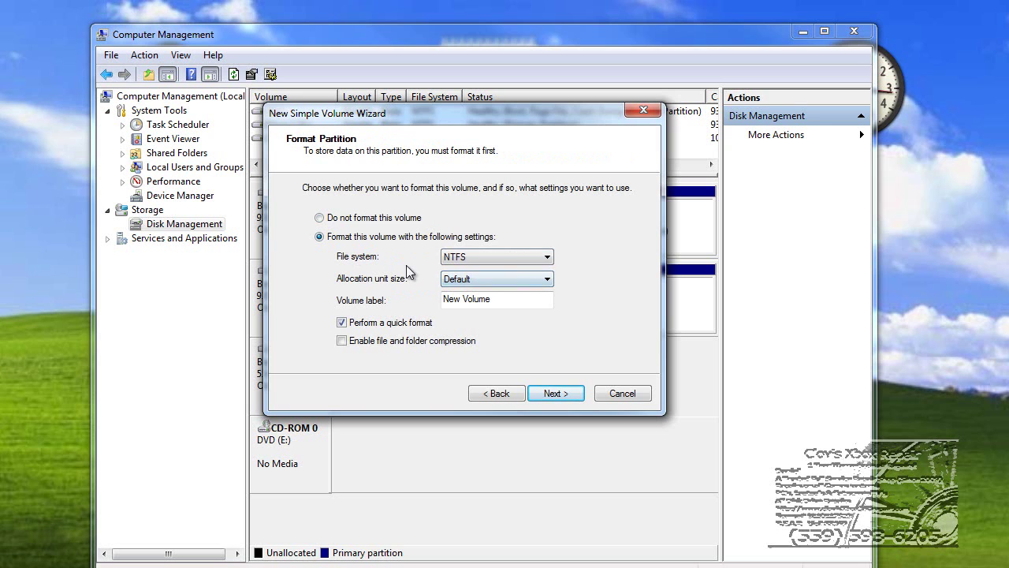
Step: Format the volume as NTFS with Default allocation size, quick format, and label 'Clovis Xbox Repair'
click(548, 257)
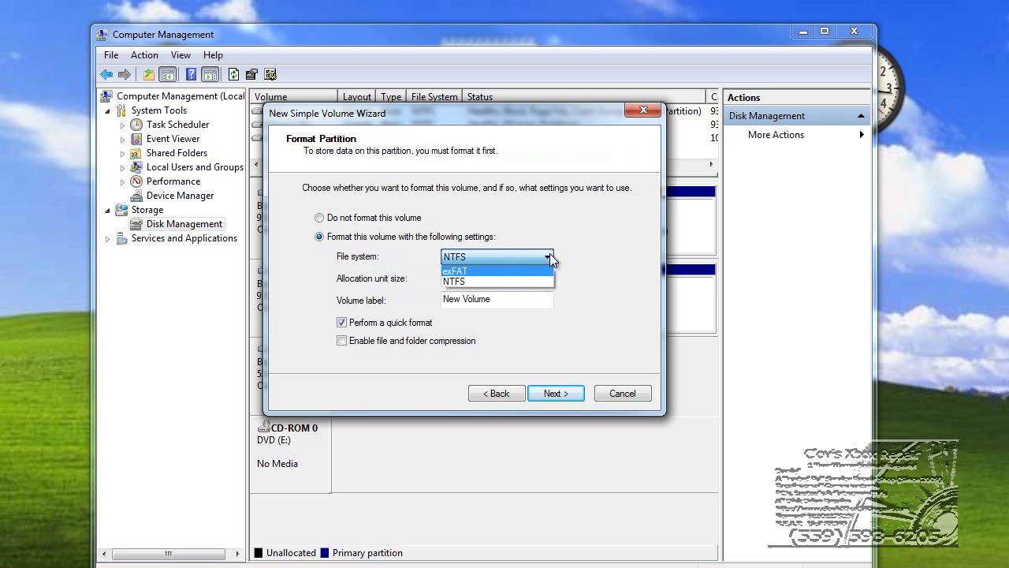
click(575, 258)
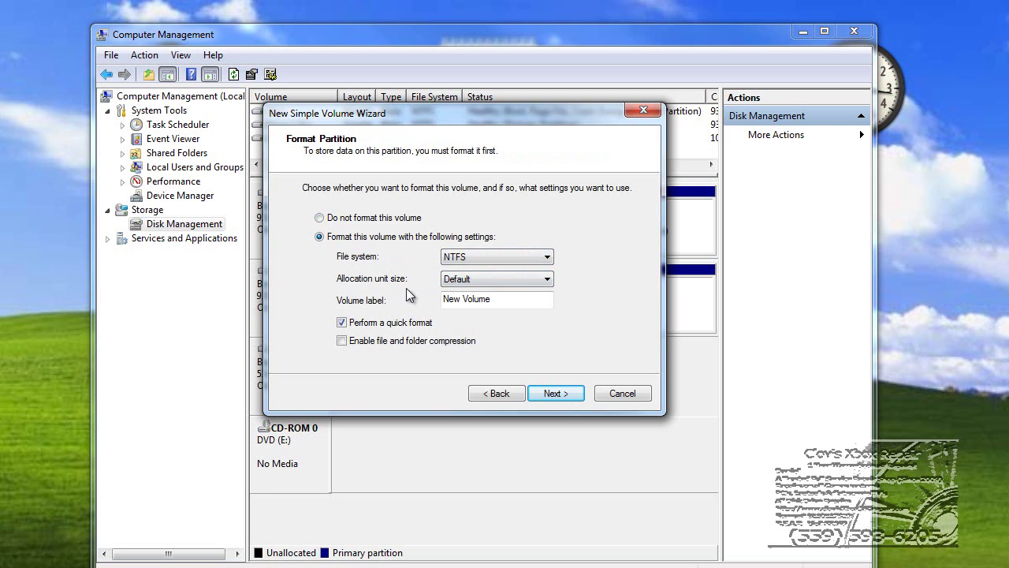
click(547, 280)
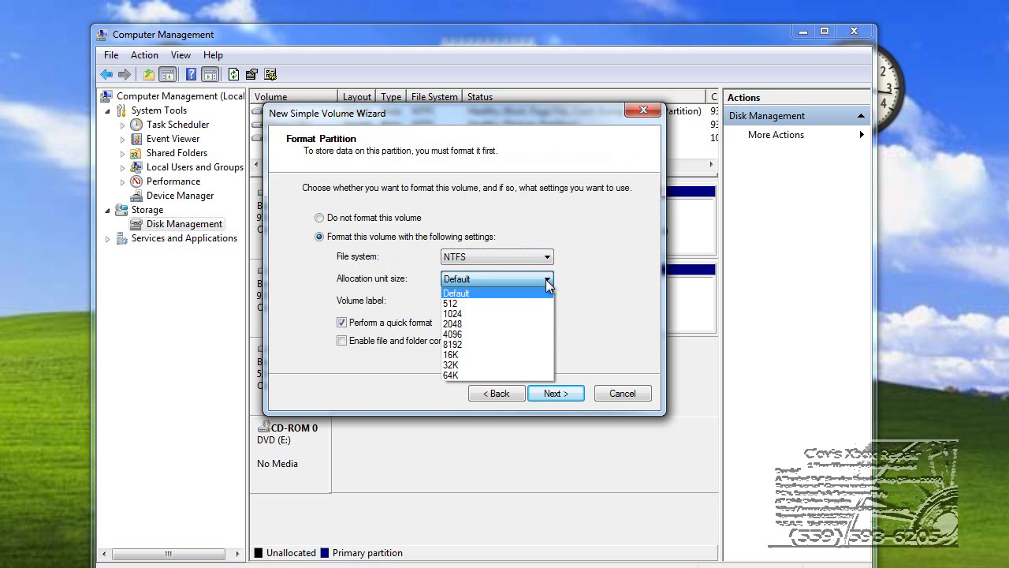
click(548, 280)
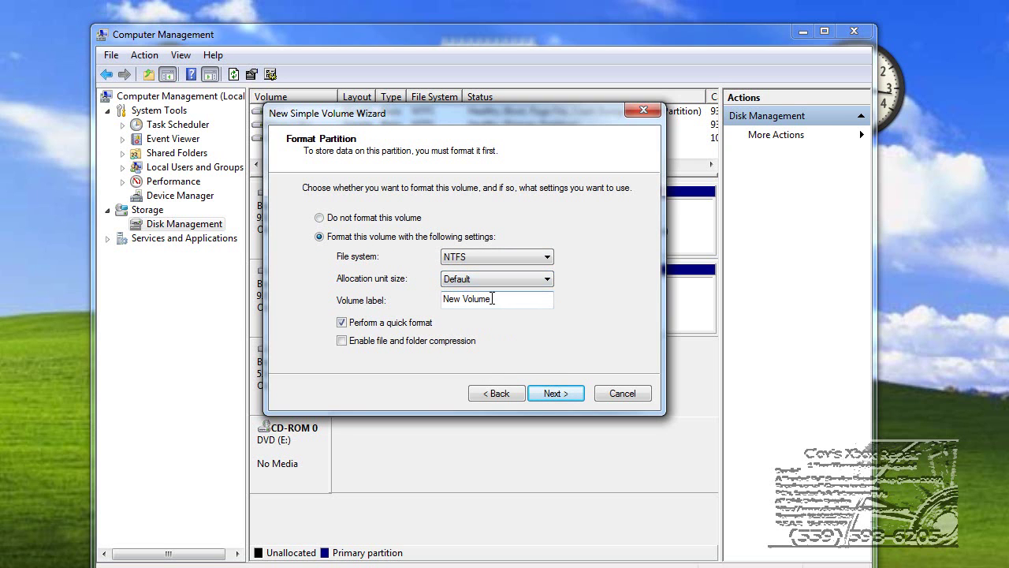
drag(494, 298, 421, 300)
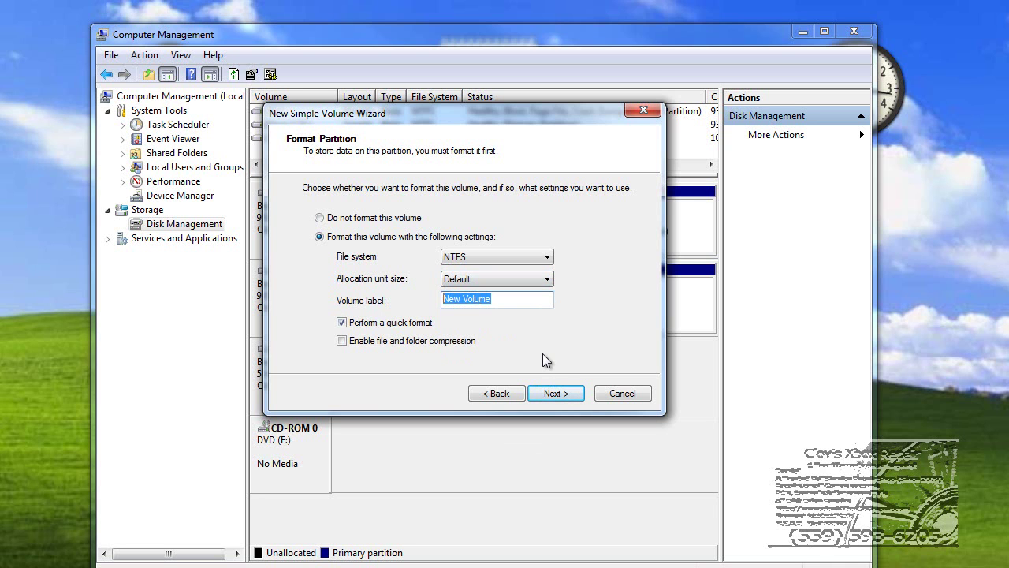
text(Clovis Xbox Repair)
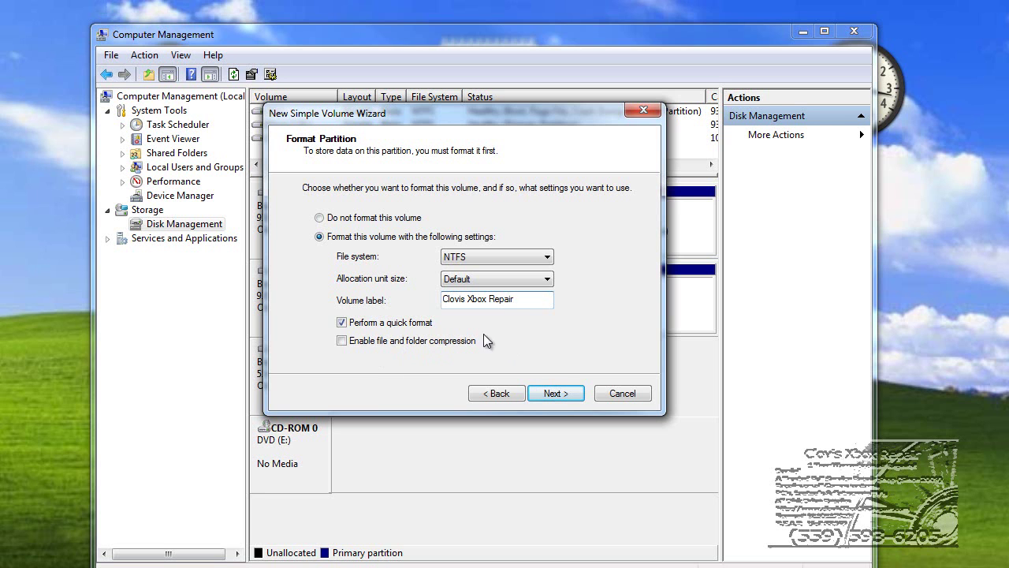
click(554, 393)
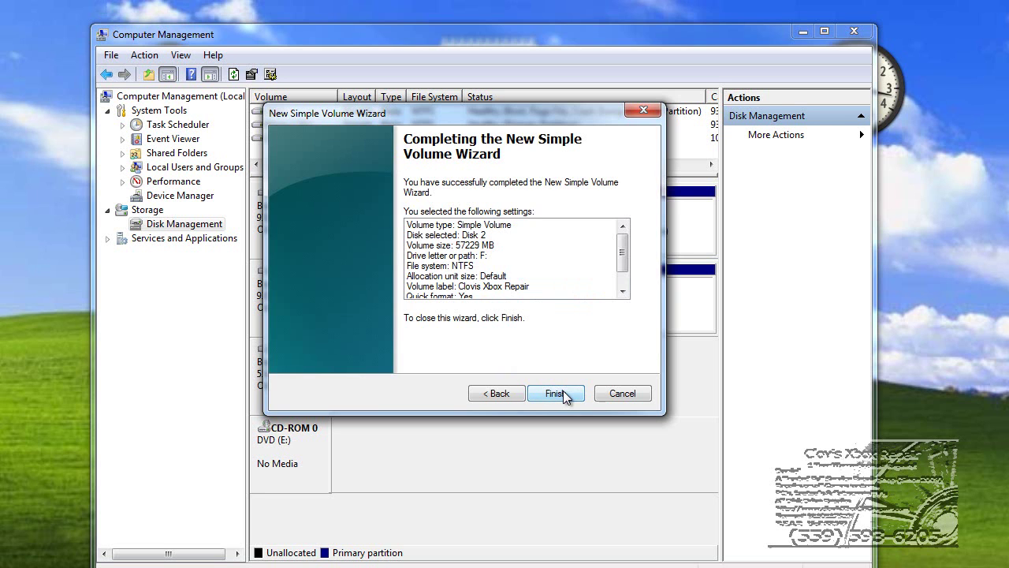
Step: Finish the wizard to create the 55.89 GB NTFS volume Clovis Xbox Repair (F:)
click(557, 393)
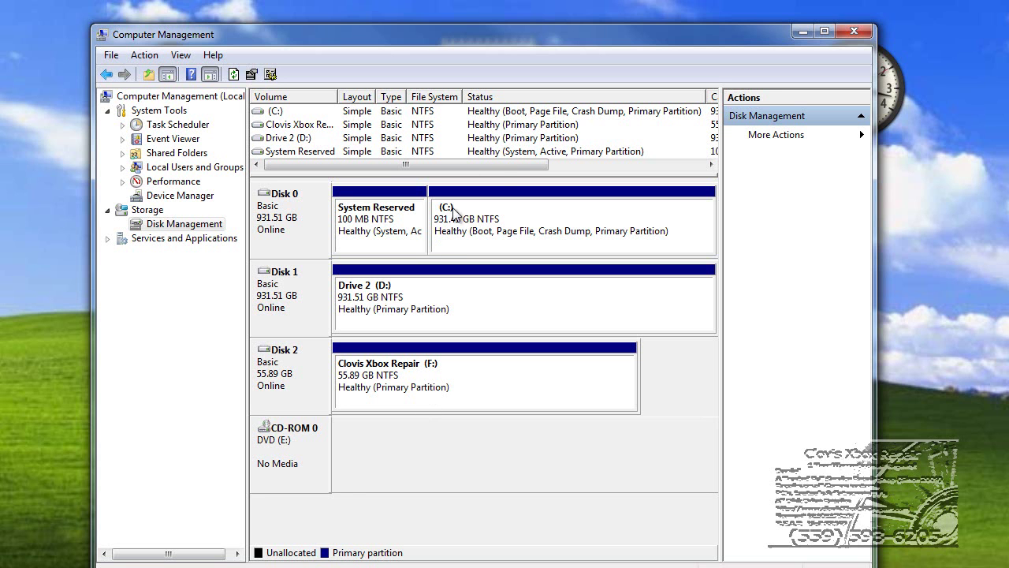
Step: Close Computer Management and check Clovis Xbox Repair (F:) in Computer, empty with 55.7 GB free of 55.8 GB
click(852, 32)
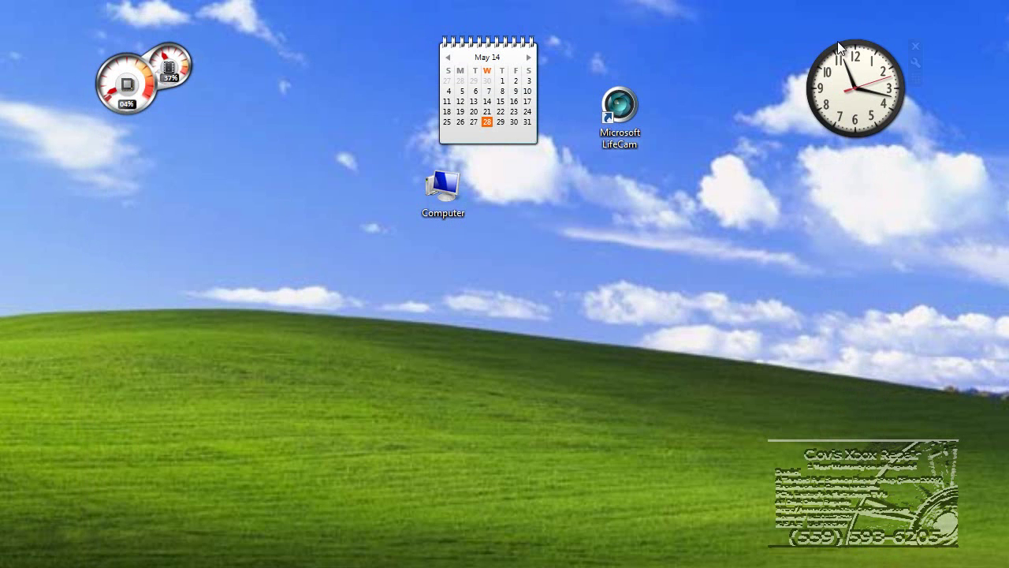
double_click(443, 189)
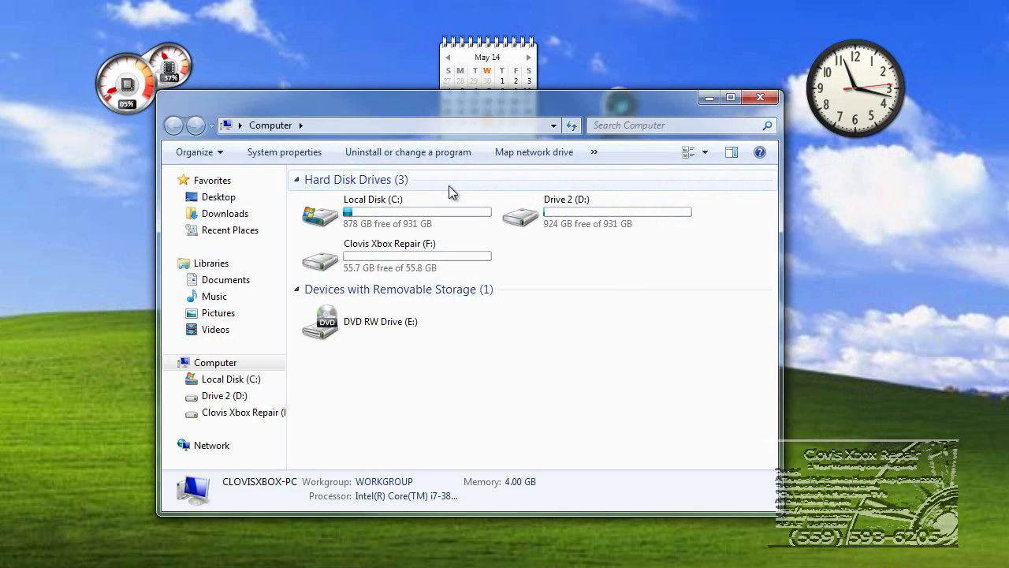
double_click(358, 260)
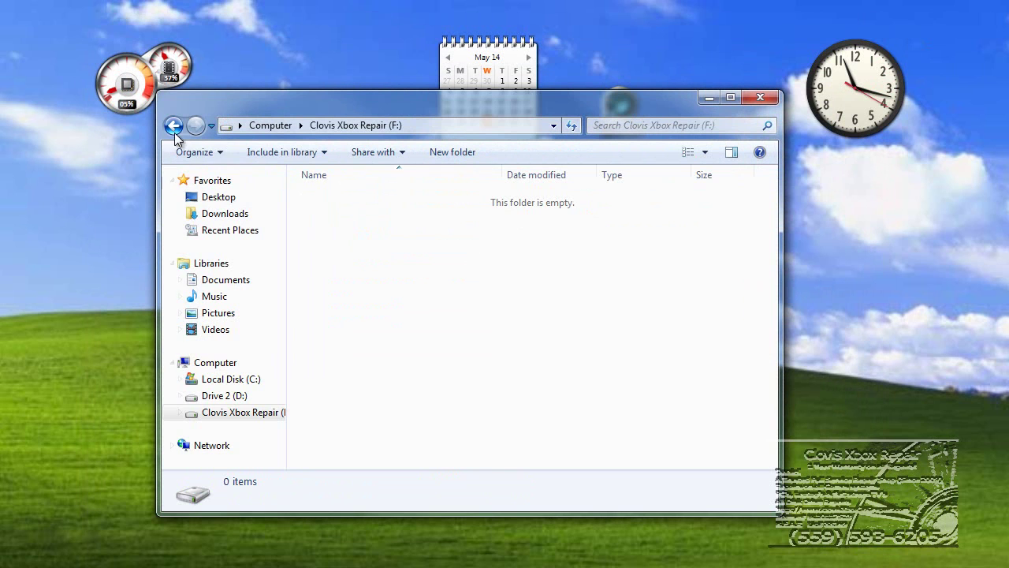
click(173, 126)
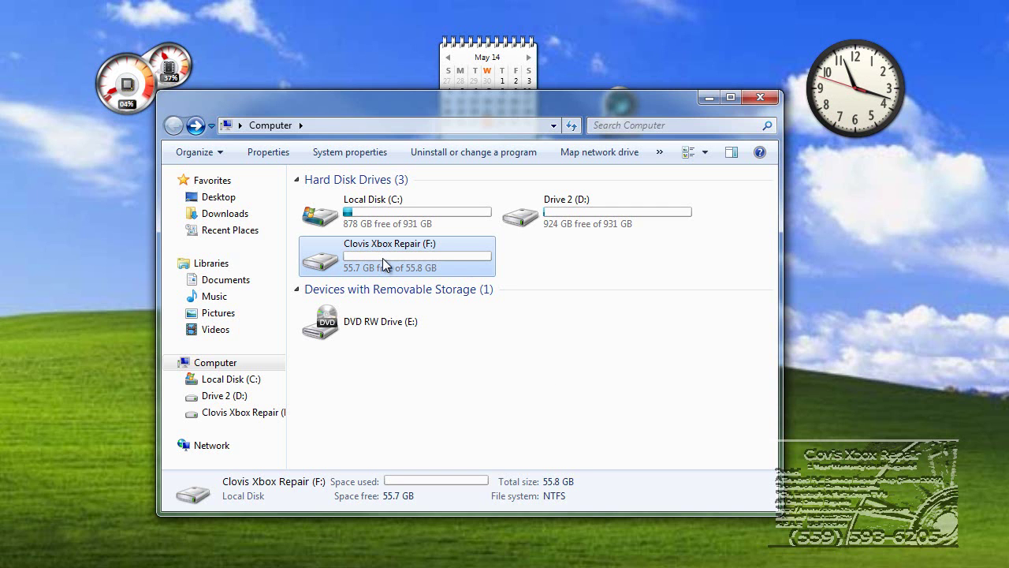
mouse_move(383, 259)
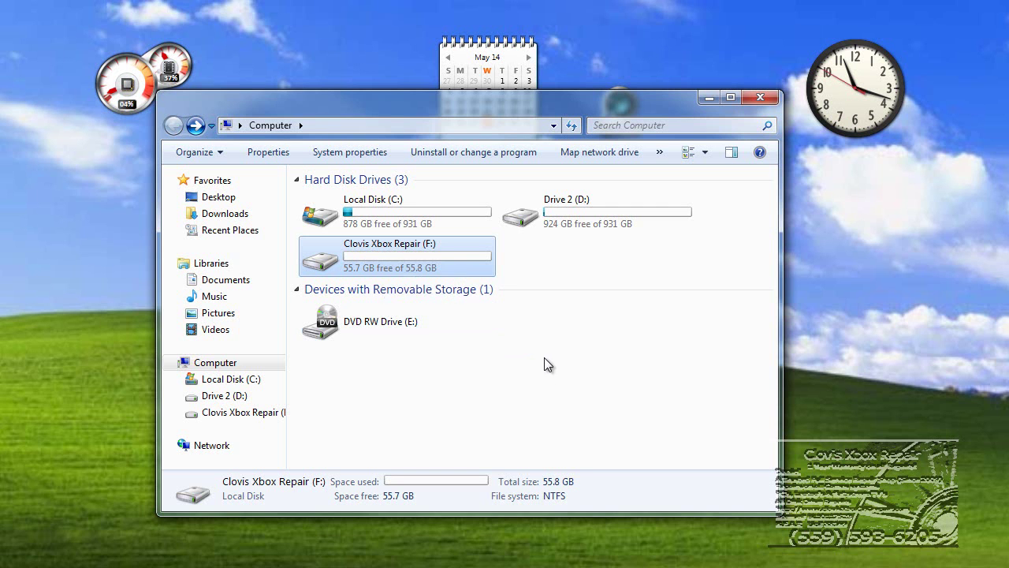